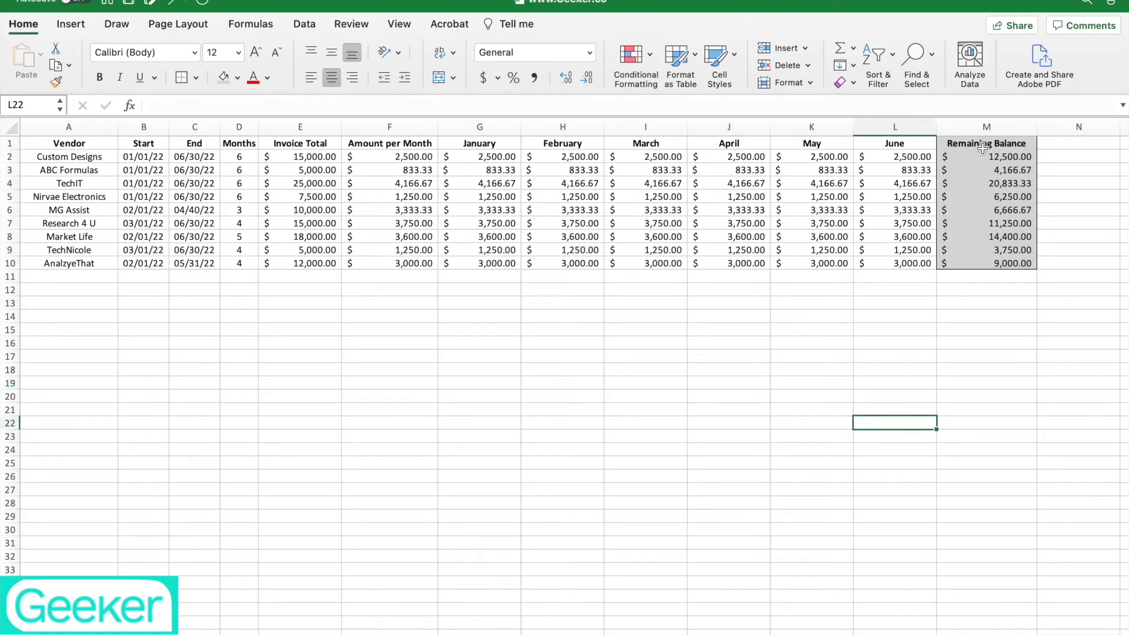
Select the Remaining Balance column M and switch to the Formulas tab
left_click(977, 127)
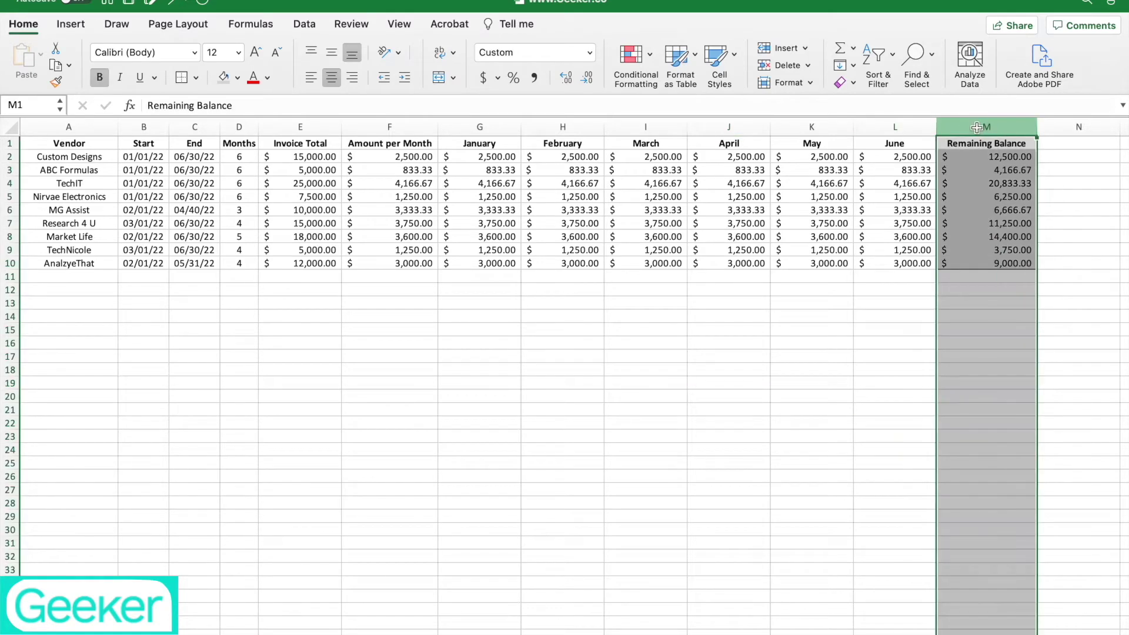
left_click(262, 26)
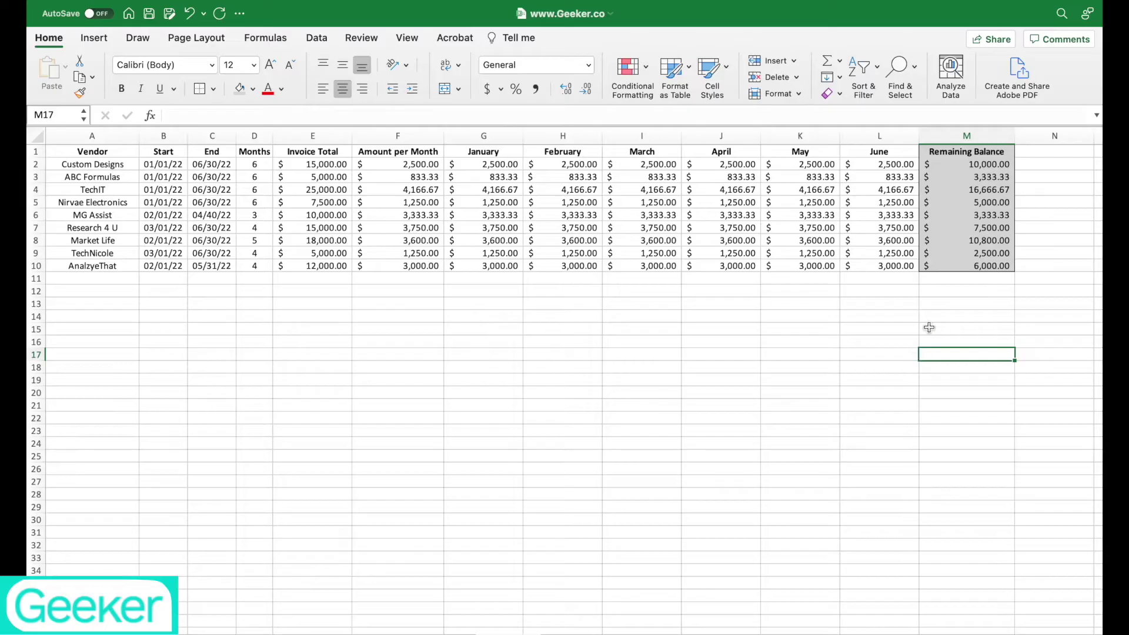
left_click(976, 165)
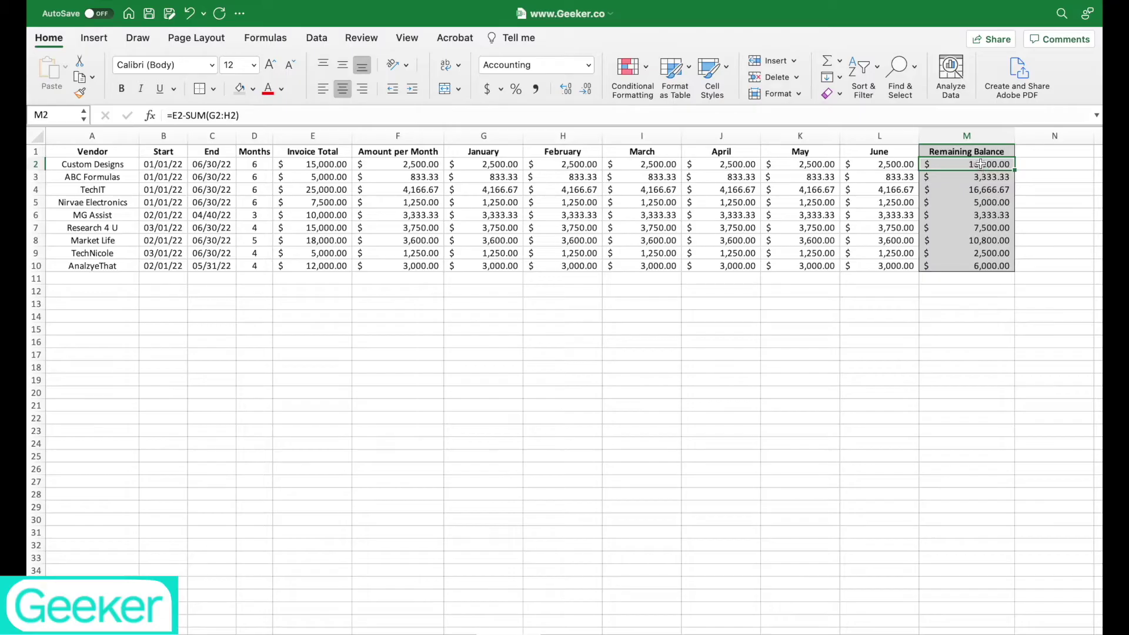
double_click(982, 165)
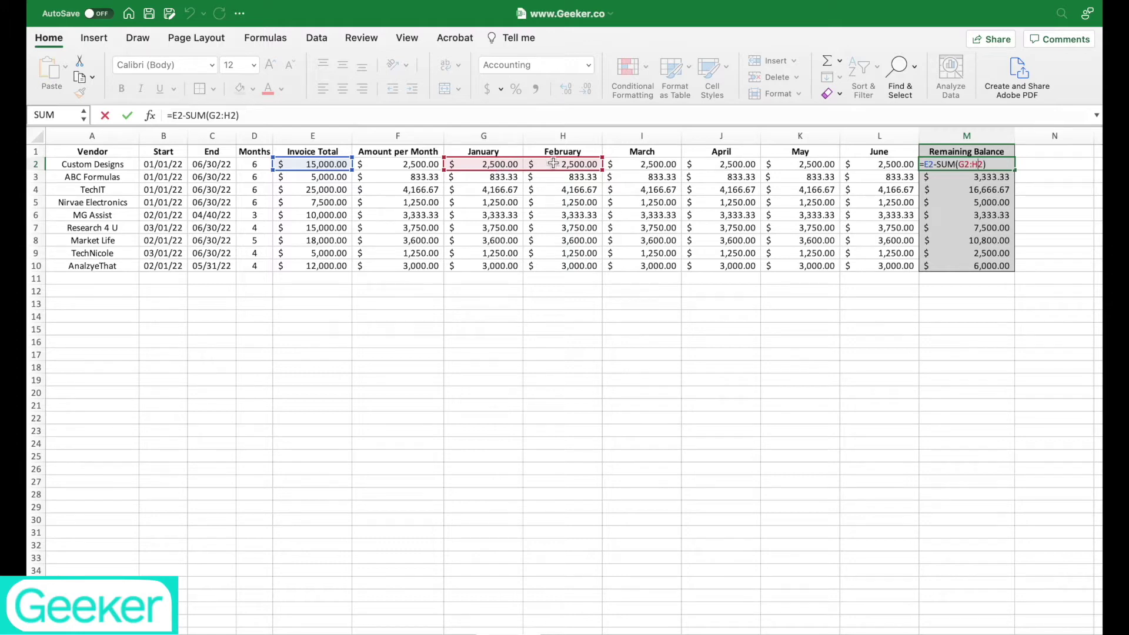
key("ctrl+Return")
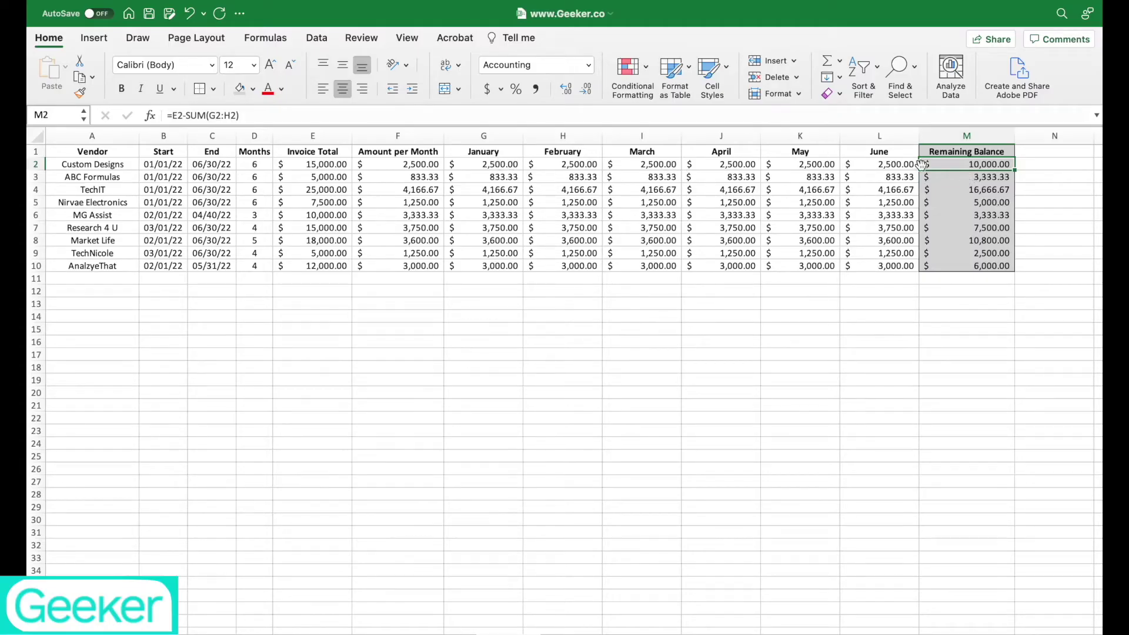
key("Down")
key("Return")
key("Return")
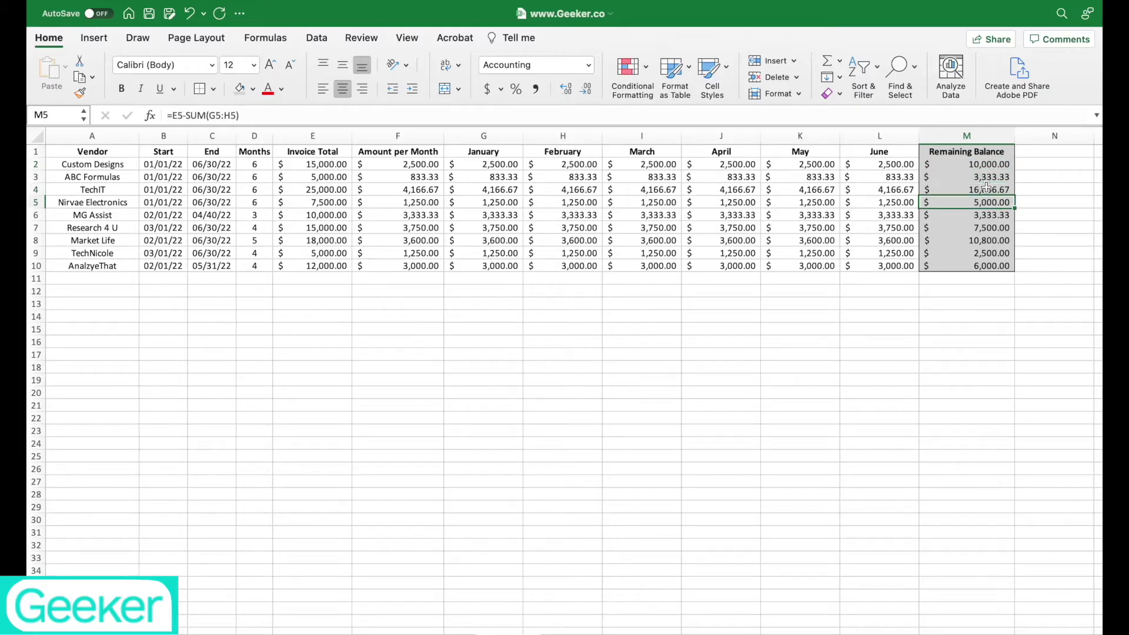
left_click(957, 134)
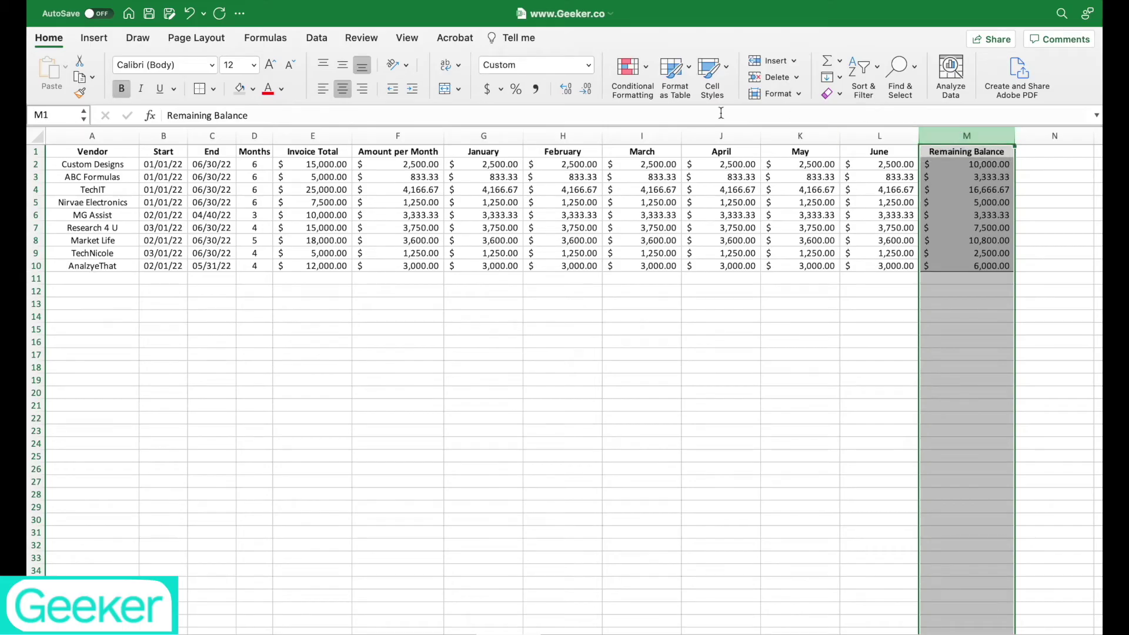
Turn on Show Formulas and scroll right so the Remaining Balance formulas in column M are visible
left_click(266, 39)
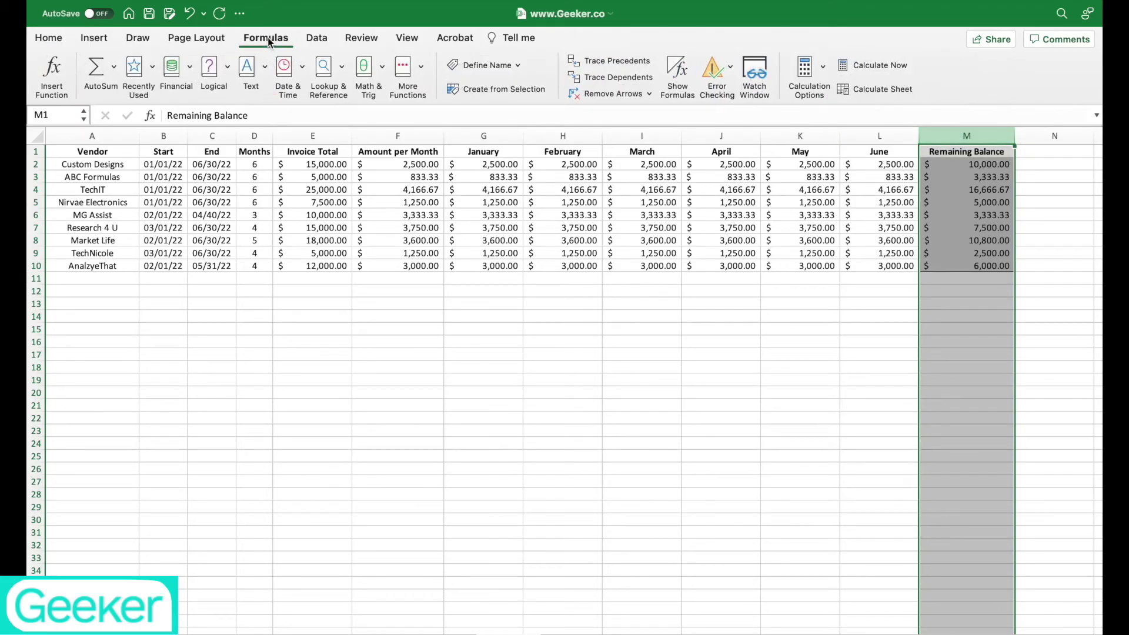
left_click(680, 82)
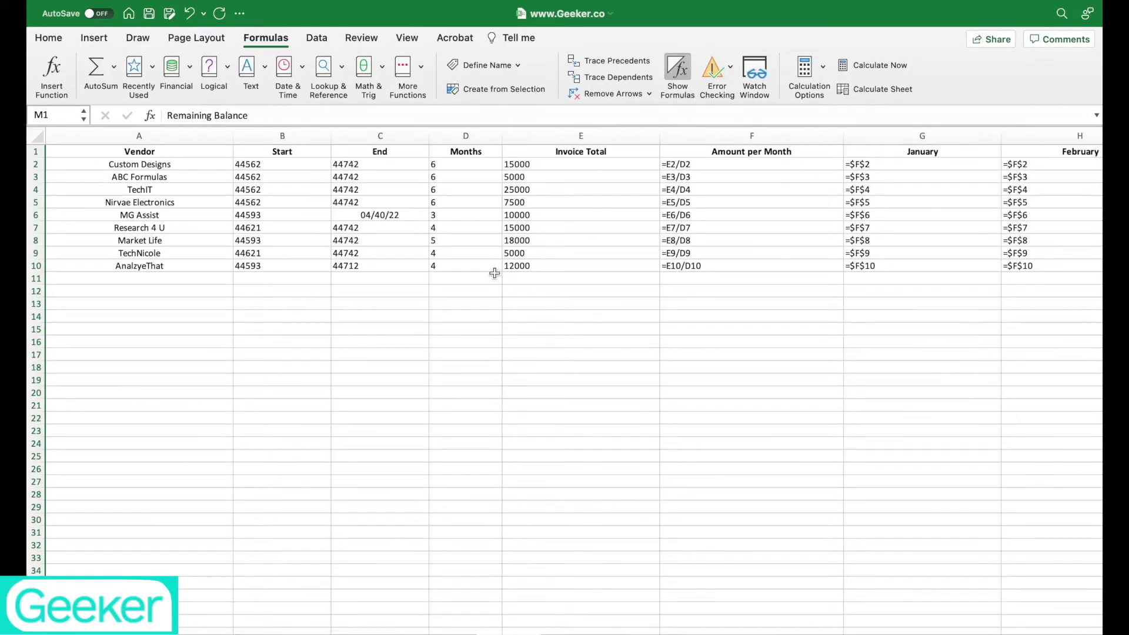
scroll(495, 273, "right", 10)
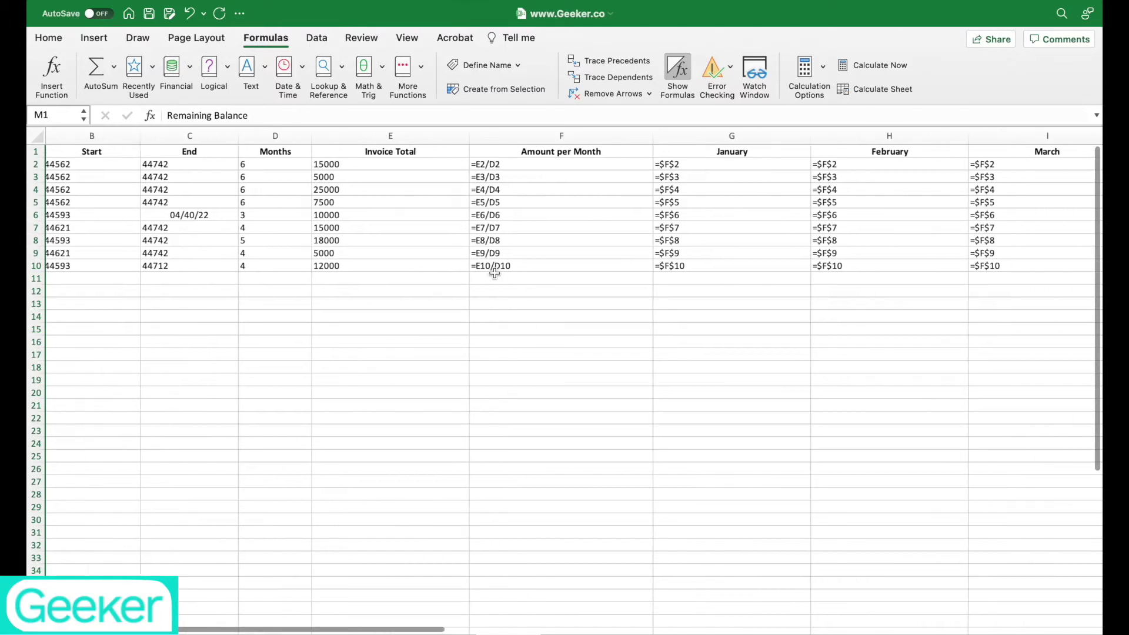
scroll(495, 273, "right", 15)
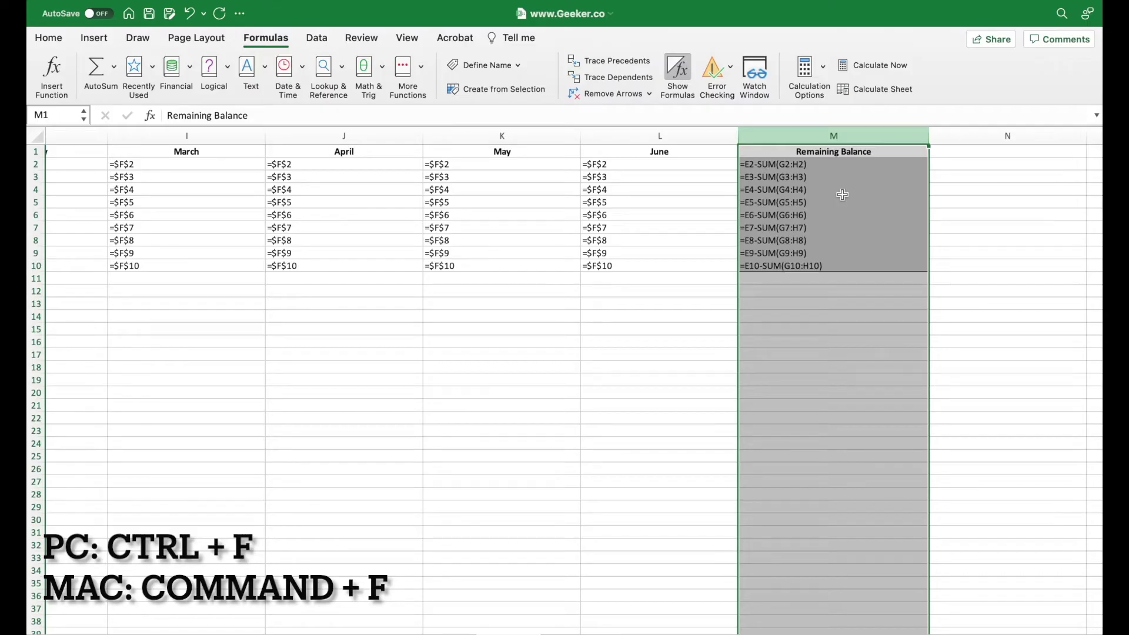
key("super+f")
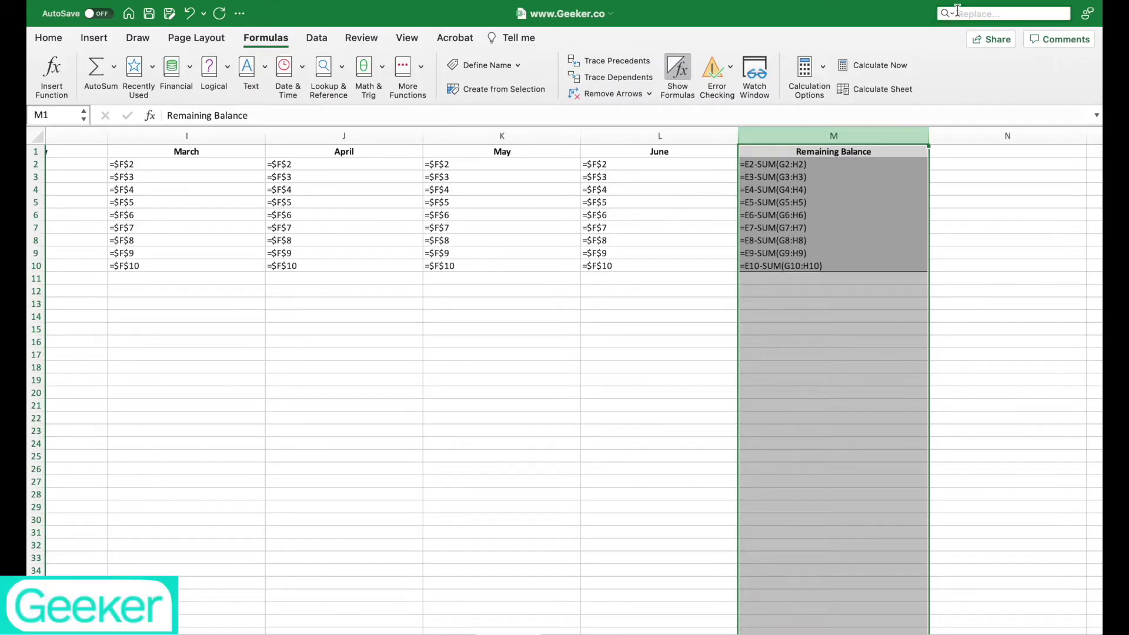
Replace ':H' with ':I' across the sheet, changing nine formulas to =E-SUM(G:I)
left_click(953, 13)
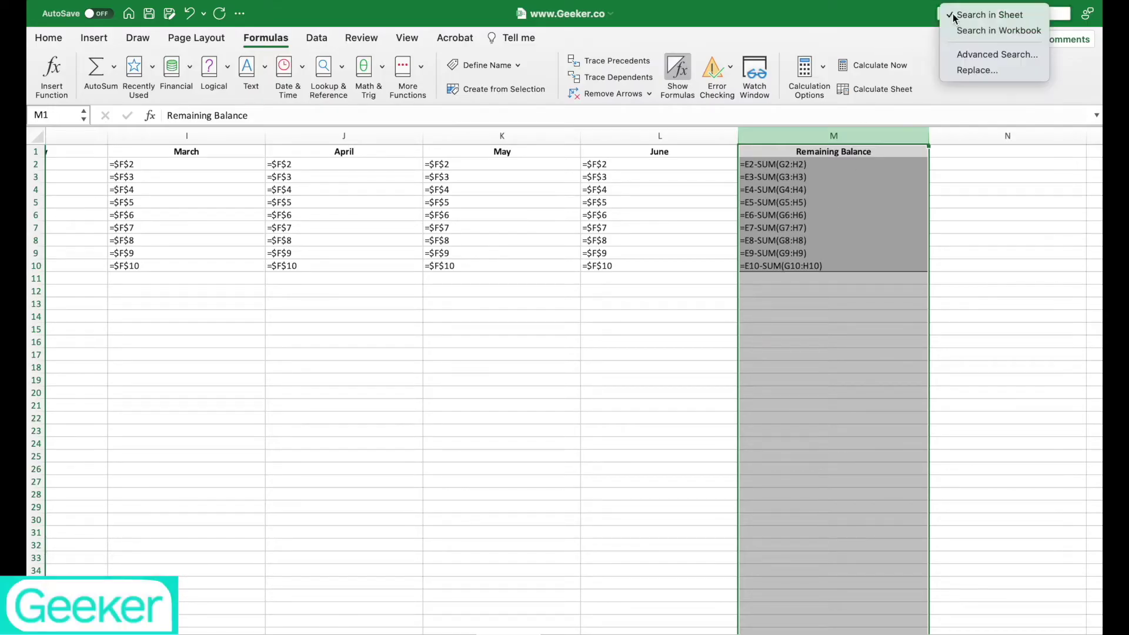
left_click(969, 71)
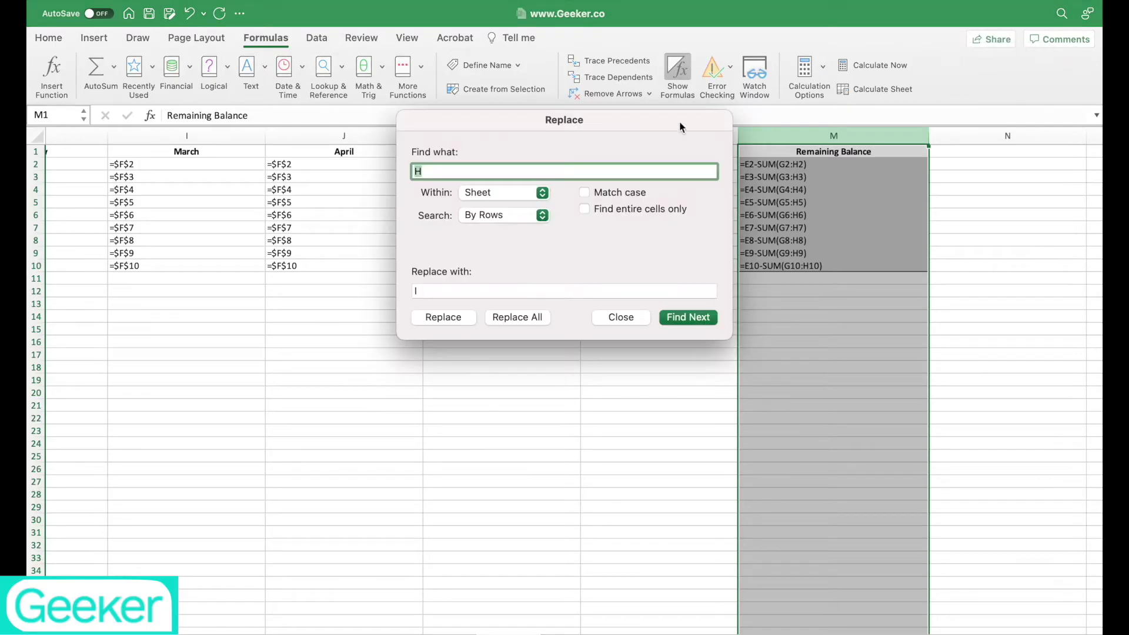
left_click_drag(680, 124, 635, 125)
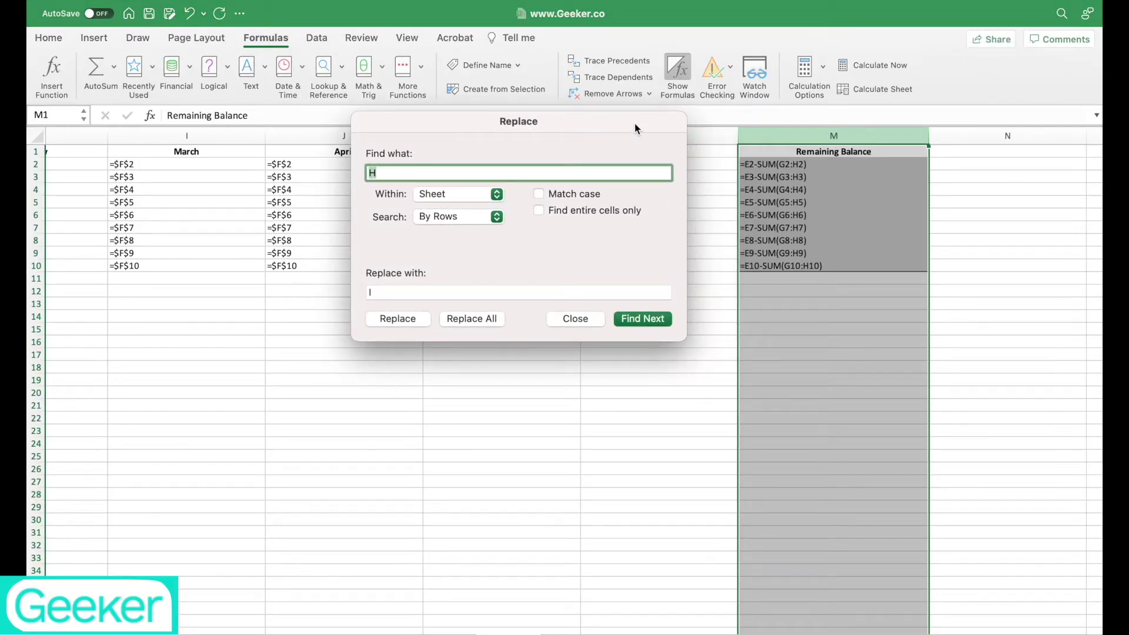
left_click(528, 172)
key("BackSpace")
type(":H")
left_click(476, 291)
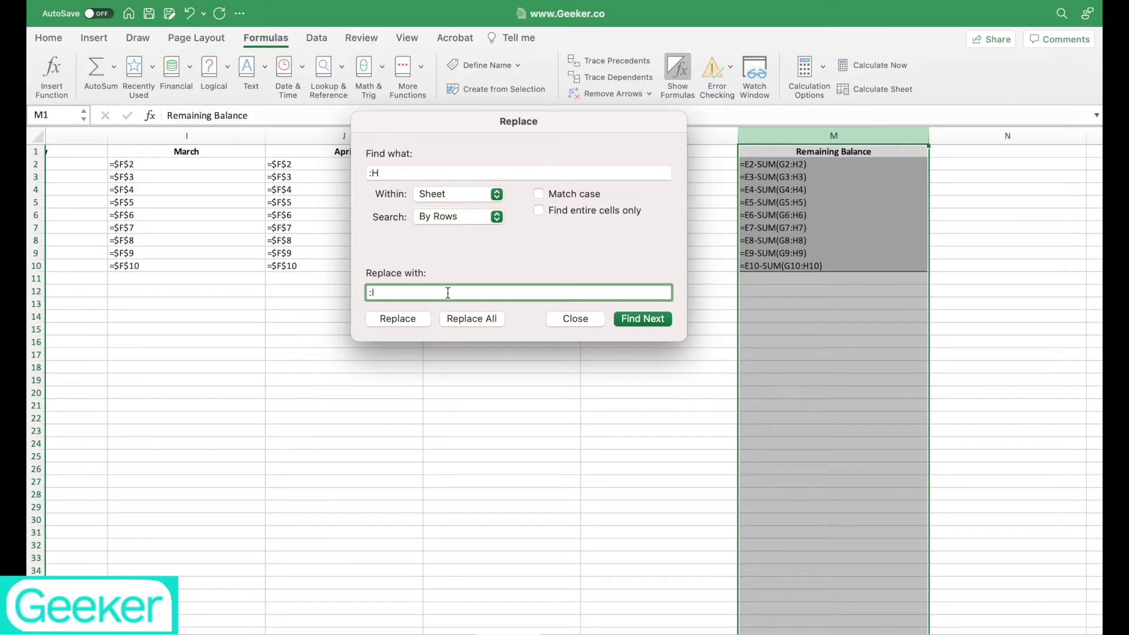
left_click(465, 319)
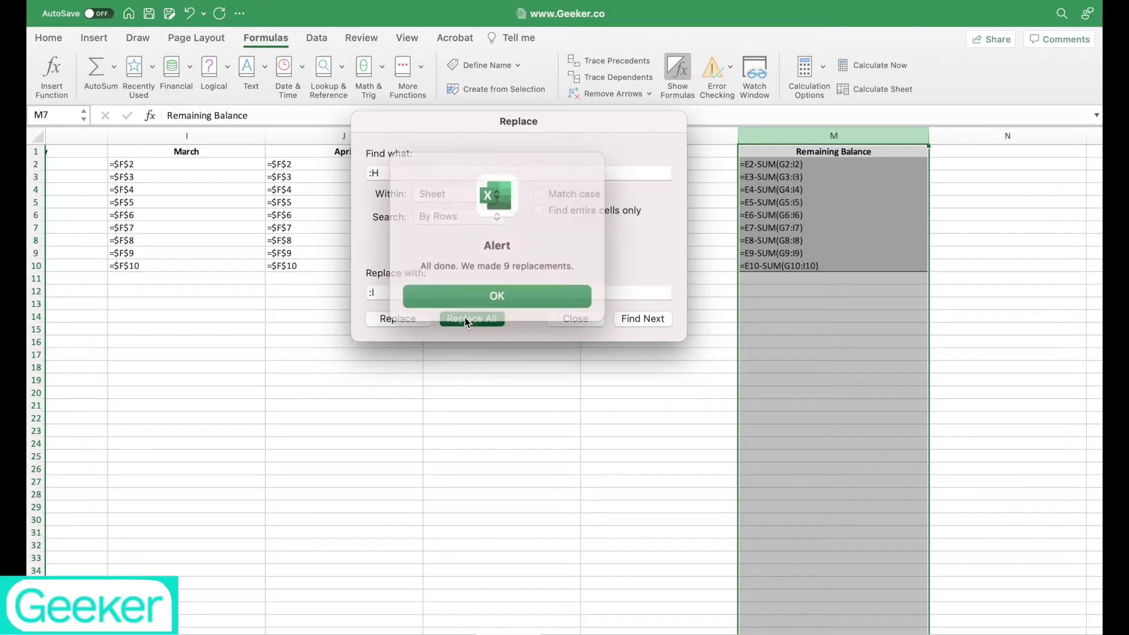
left_click(478, 291)
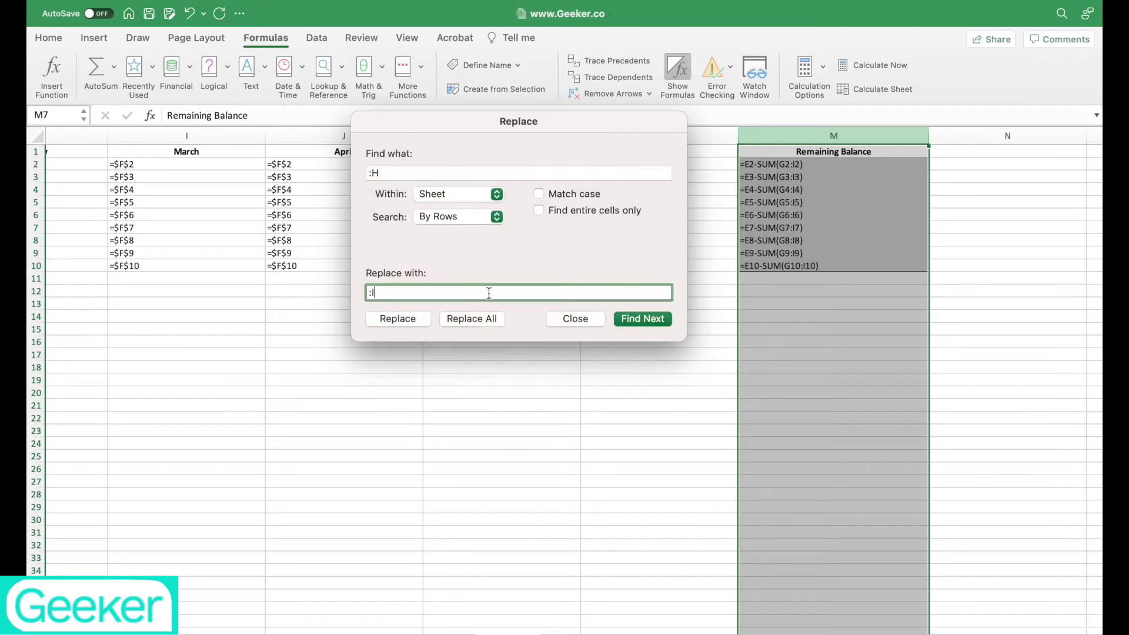
left_click(575, 318)
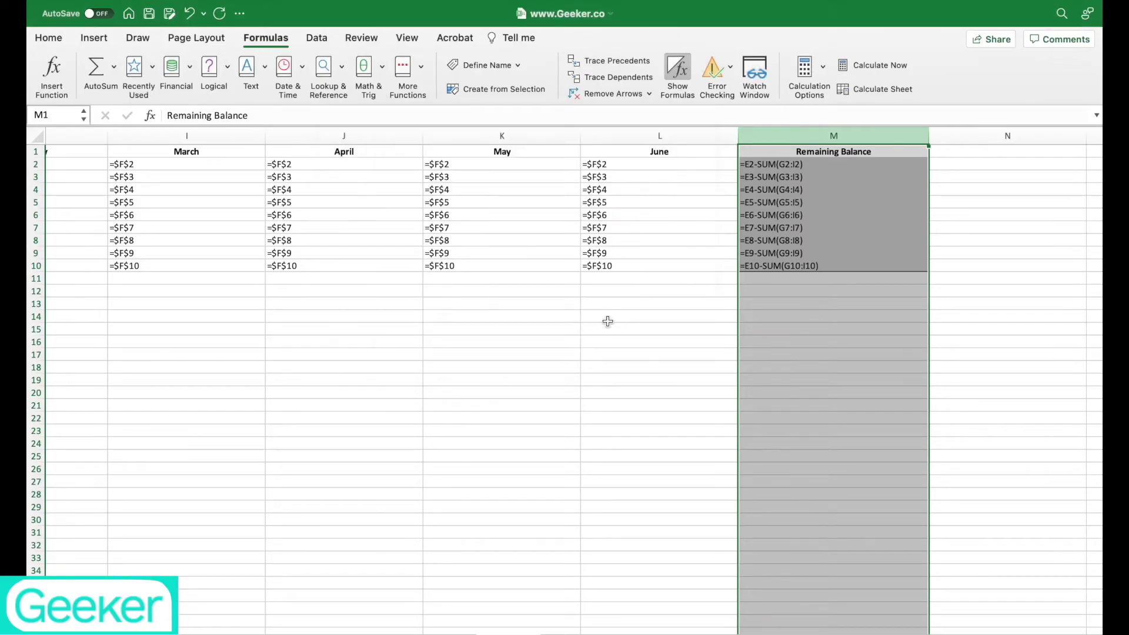
left_click(657, 334)
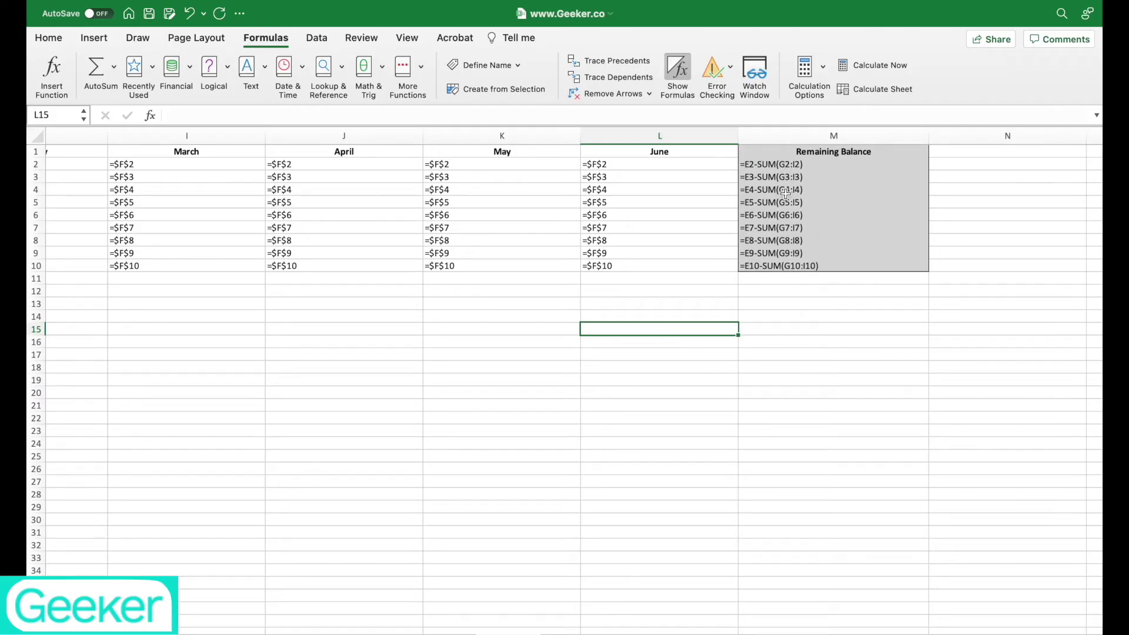
left_click(780, 135)
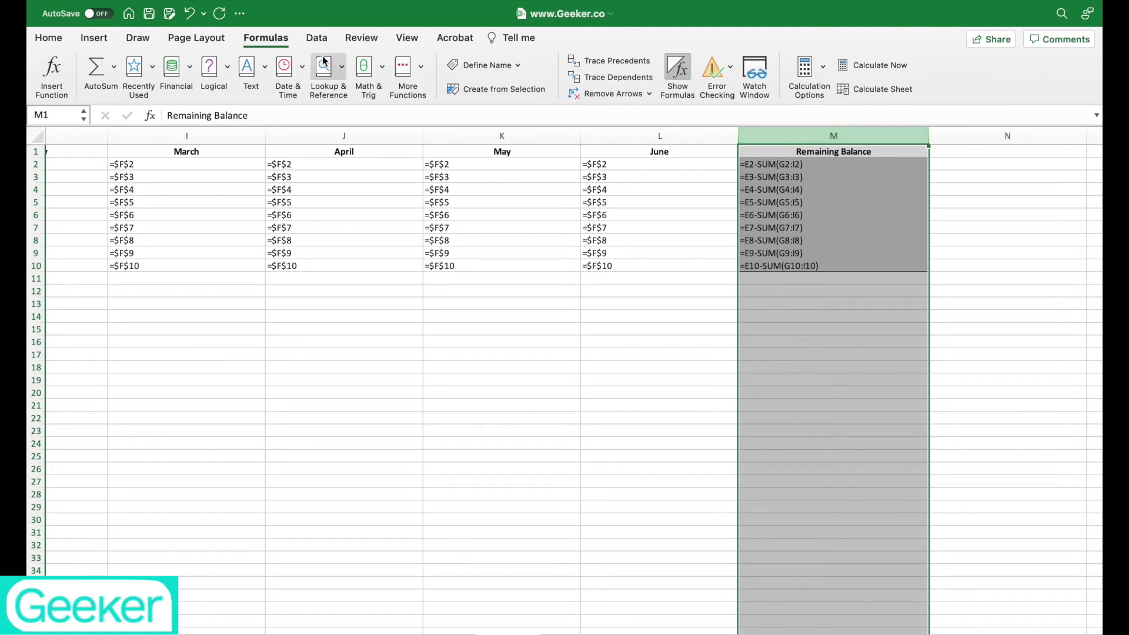
left_click(678, 80)
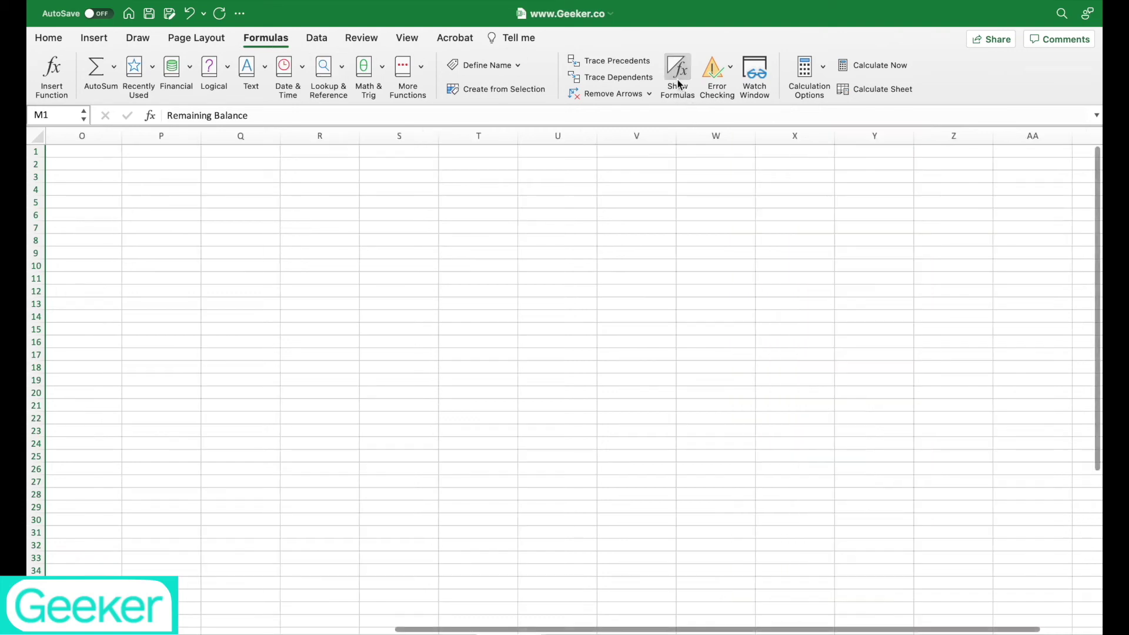
scroll(734, 278, "left", 10)
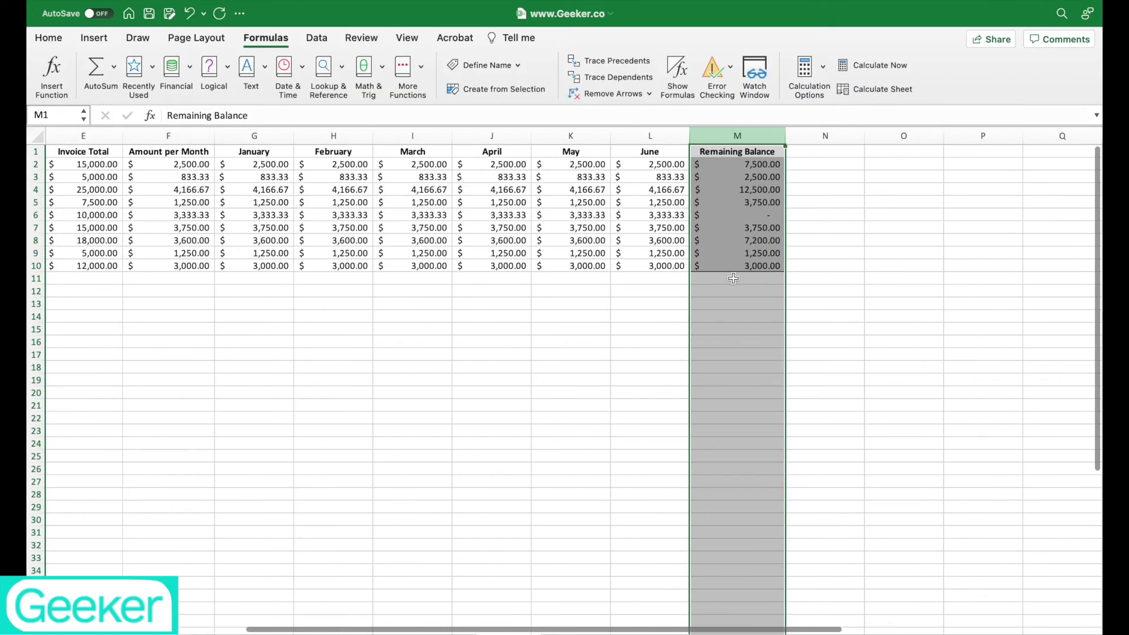
scroll(733, 279, "right", 3)
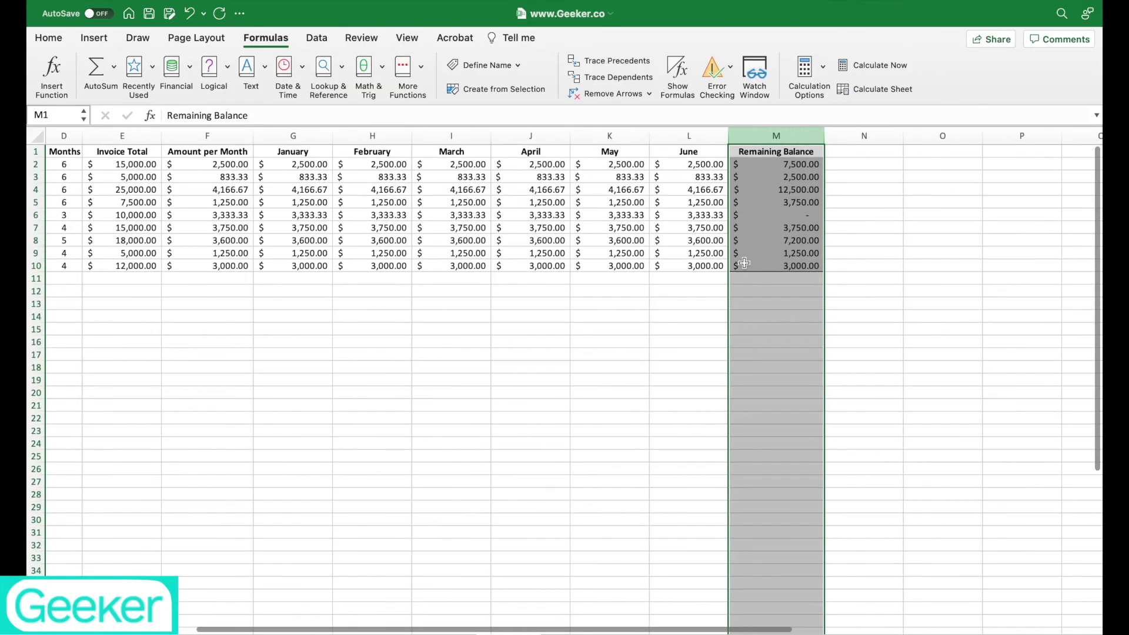
left_click(780, 176)
key("Down")
key("Down")
key("Down")
key("Down")
key("Down")
key("Down")
key("Down")
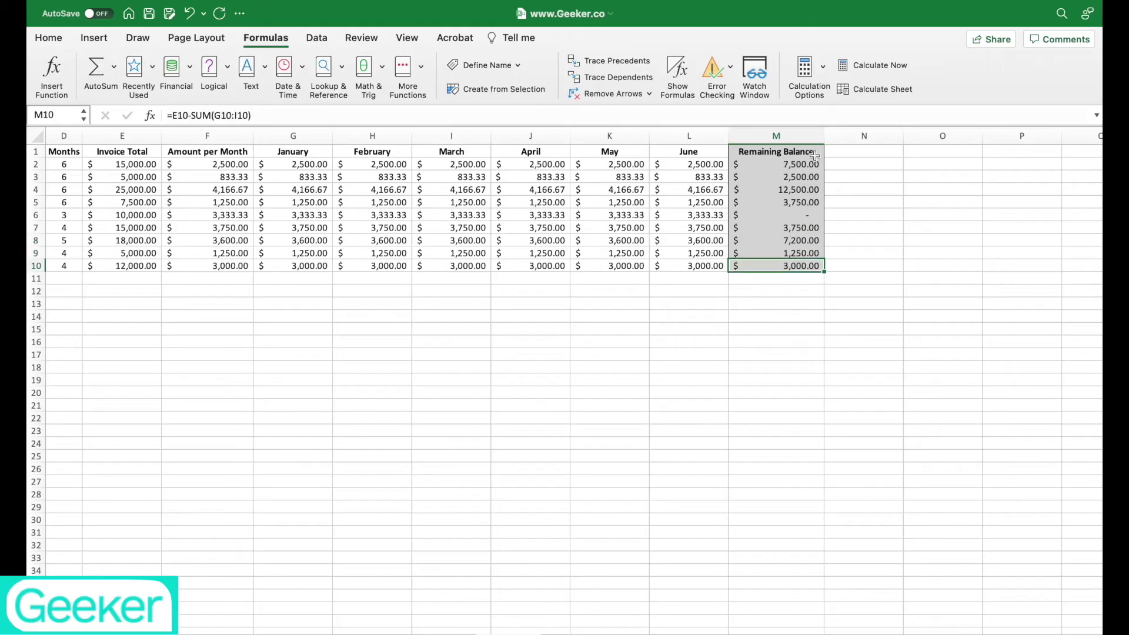
left_click(804, 136)
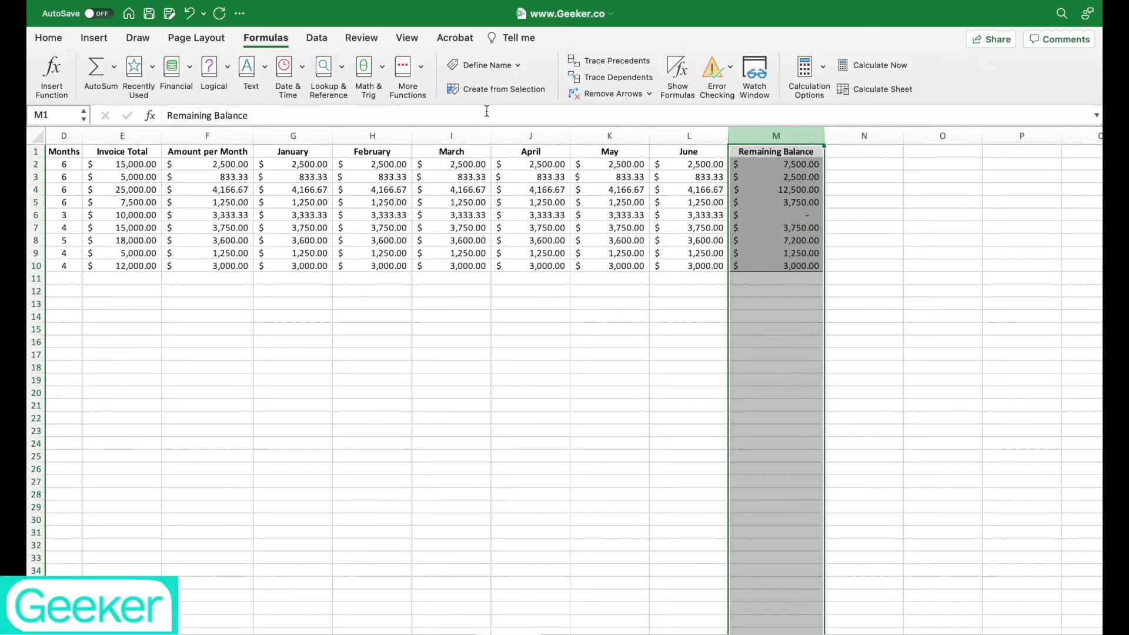
left_click(677, 70)
scroll(769, 317, "right", 10)
Replace ':I' with ':J' in all Remaining Balance formulas, giving =E2-SUM(G2:J2) through row 10
scroll(768, 316, "right", 2)
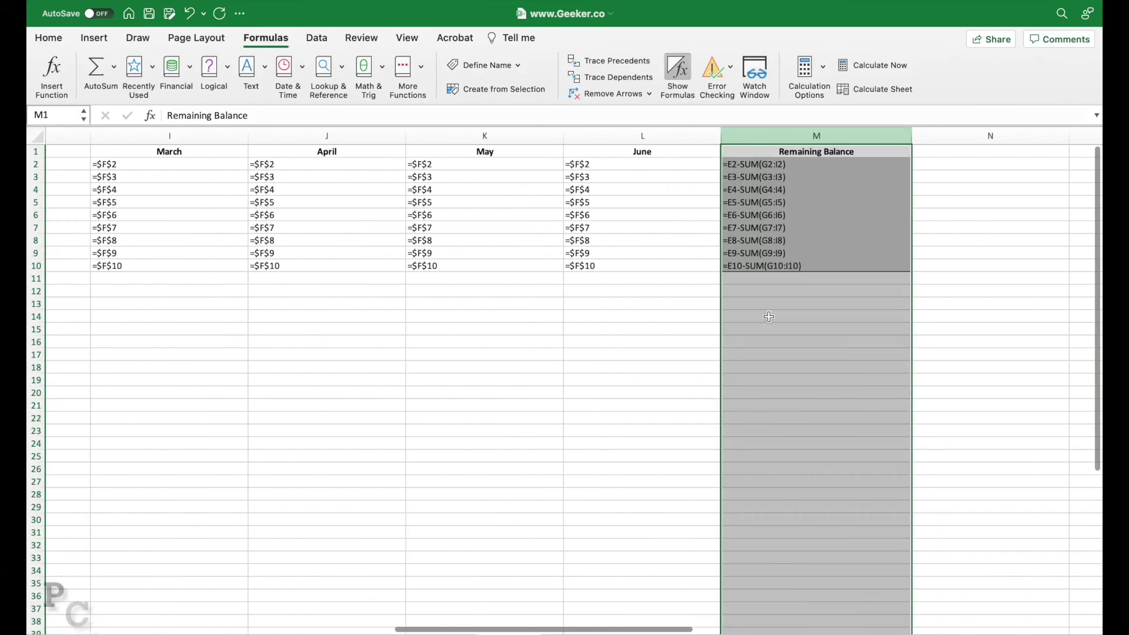
key("super+f")
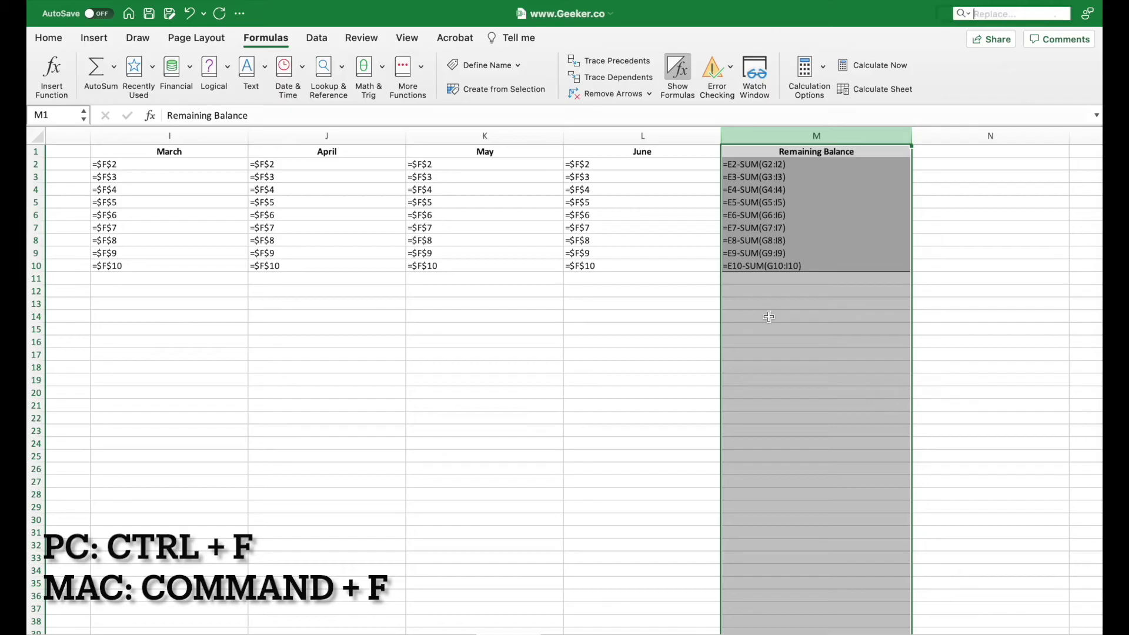
left_click(954, 15)
left_click(962, 72)
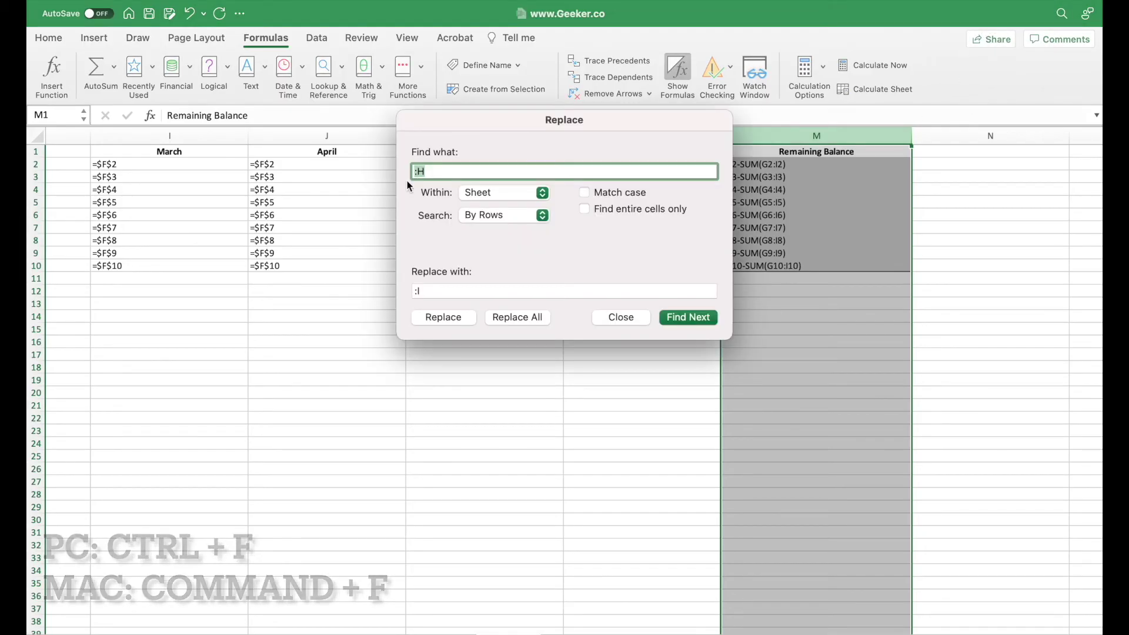
key("BackSpace")
type(":I")
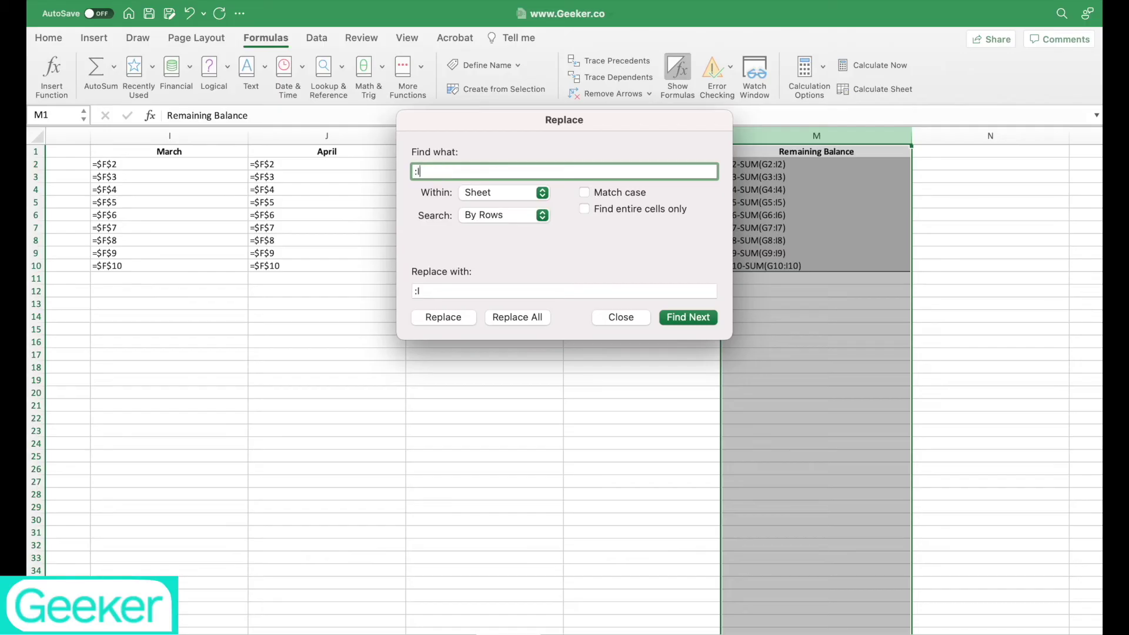
left_click(413, 291)
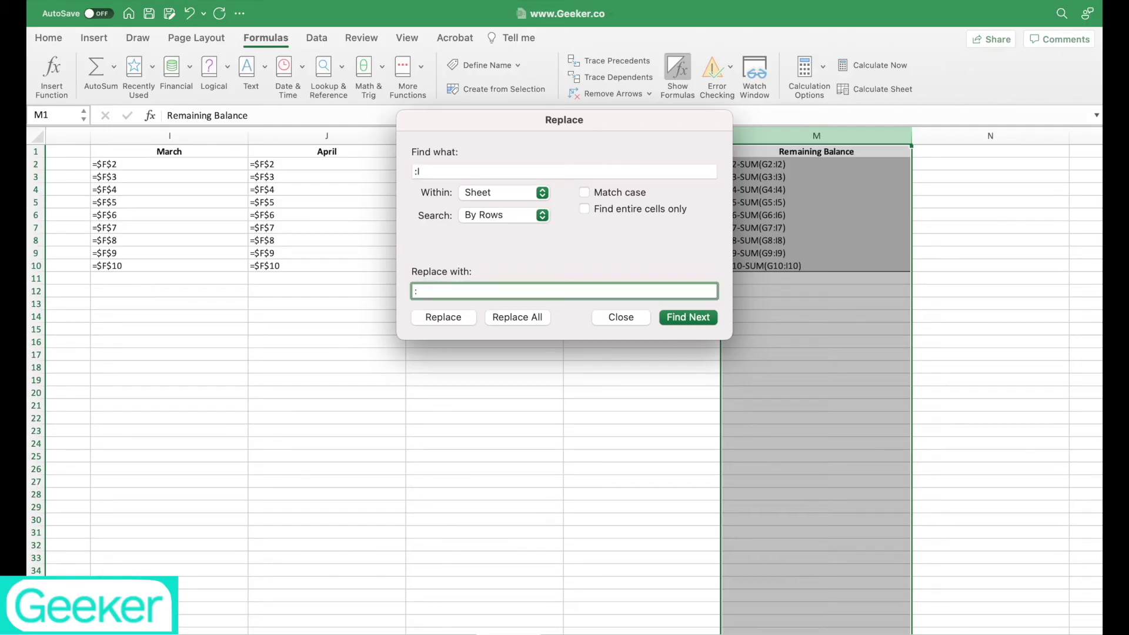
type("J")
left_click(517, 317)
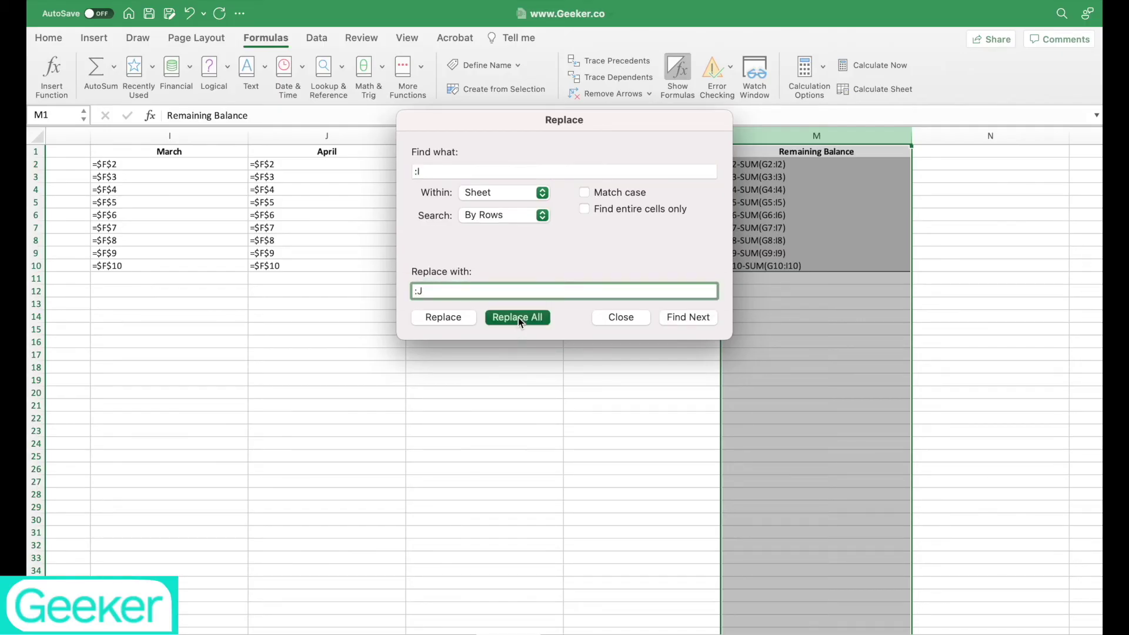
left_click(542, 288)
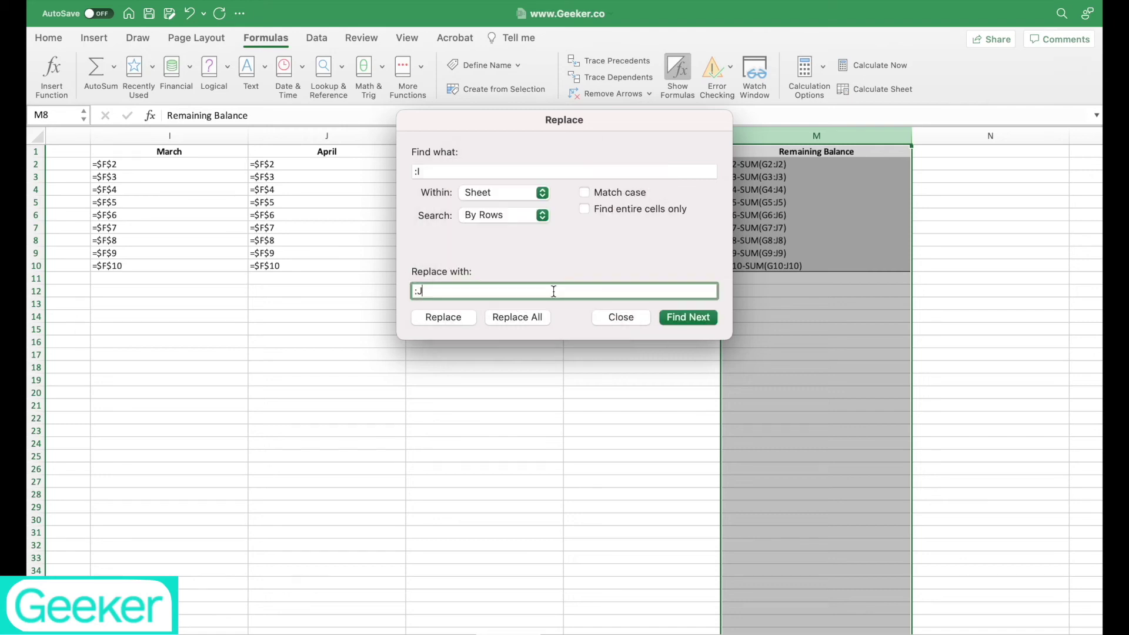
left_click(619, 319)
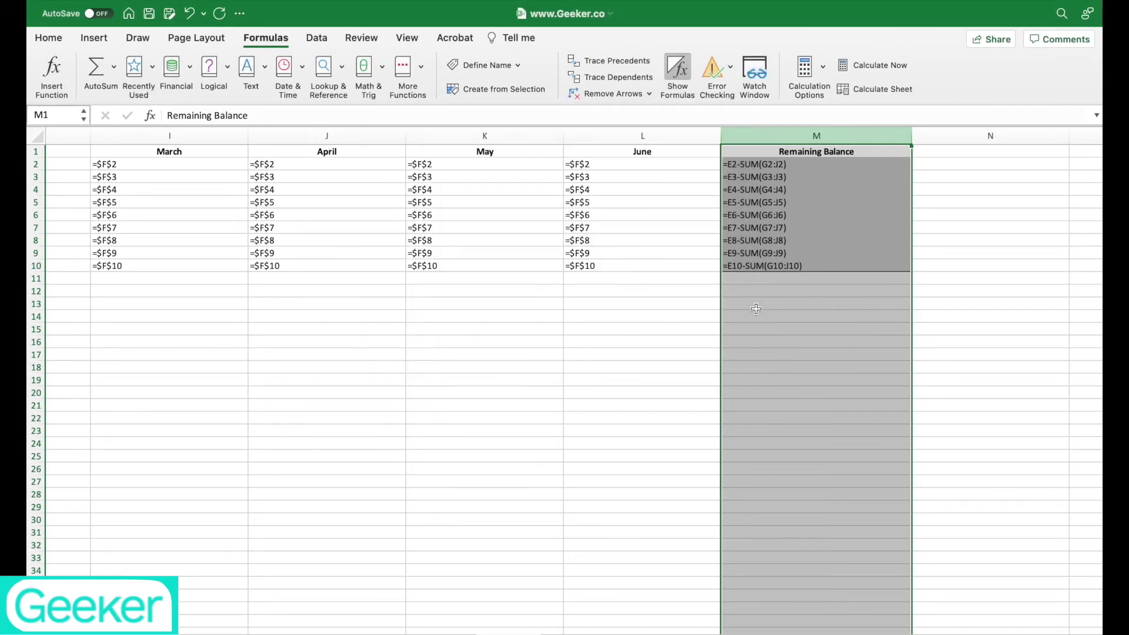
Turn off Show Formulas and verify M2 reads =E2-SUM(G2:J2), then check the balances below
left_click(678, 69)
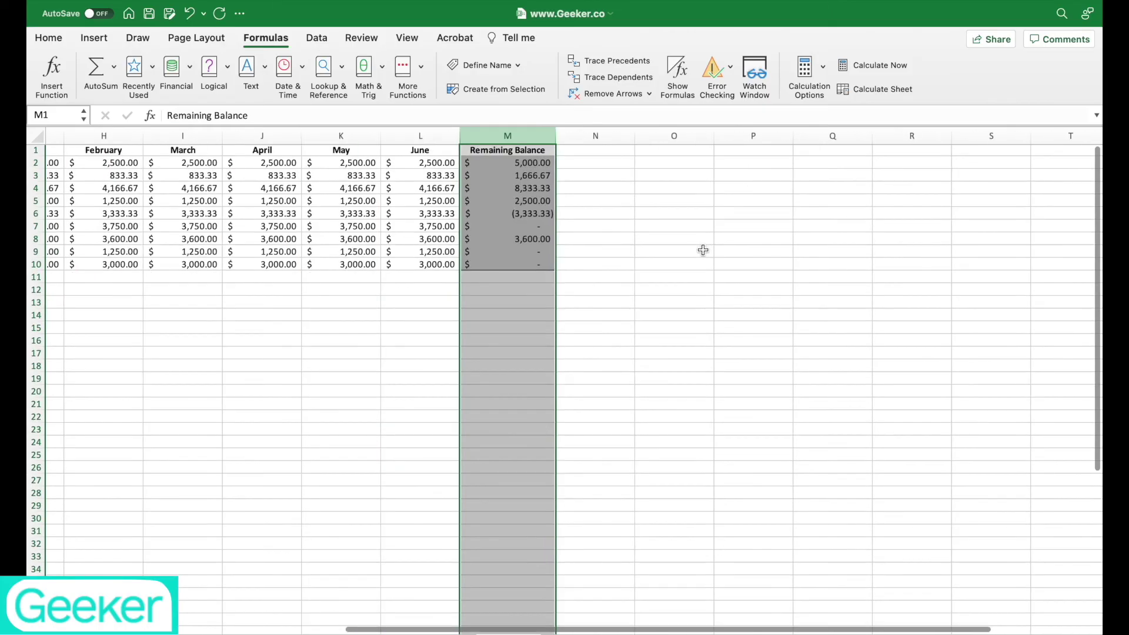
scroll(704, 250, "left", 5)
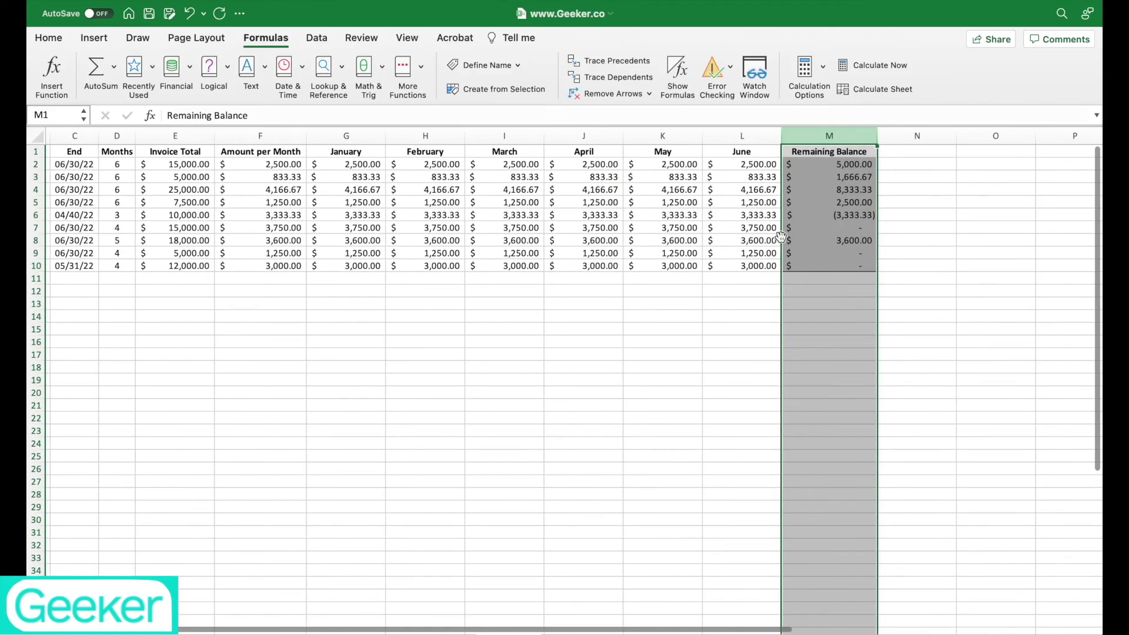
double_click(858, 165)
double_click(859, 165)
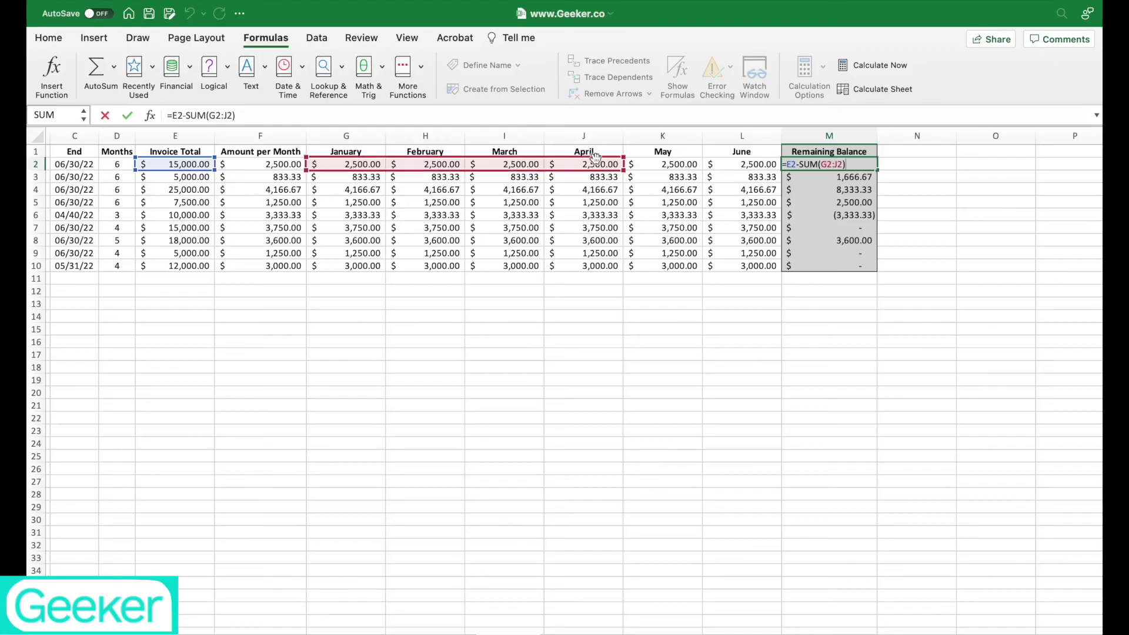
key("ctrl+Return")
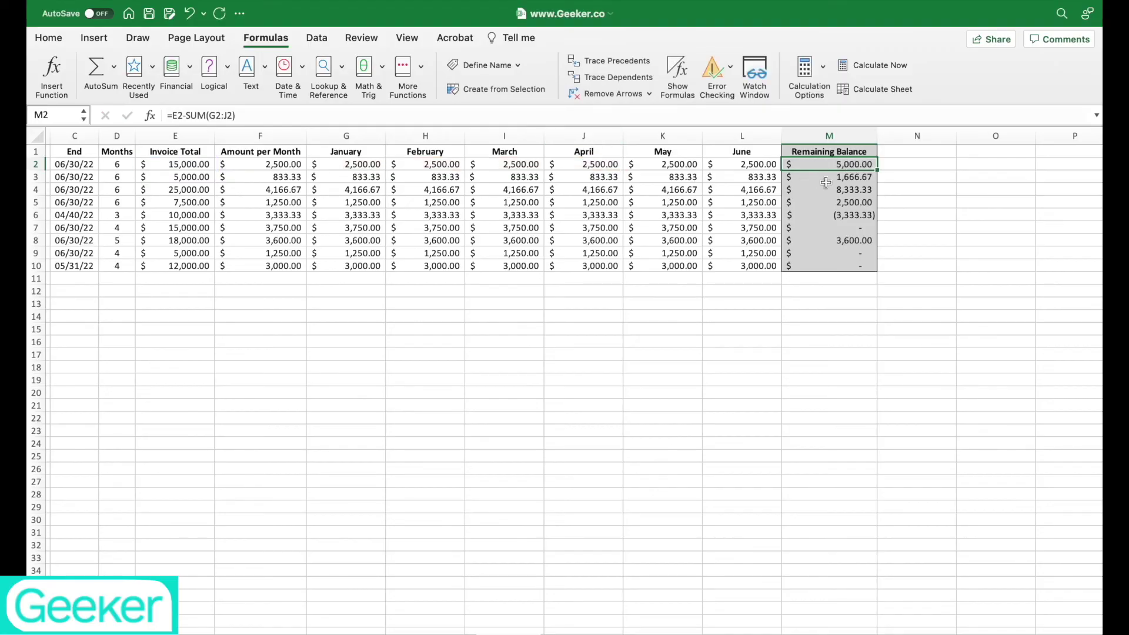
key("Down")
key("Down")
key("Down")
key("Down")
key("Down")
key("Down")
key("Down")
key("Down")
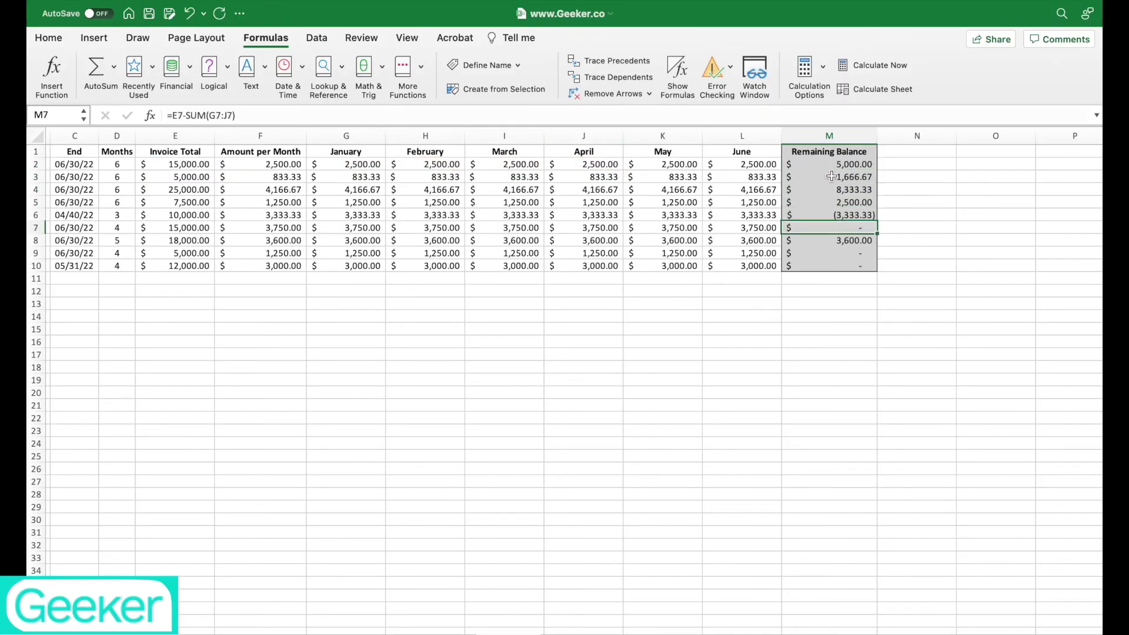